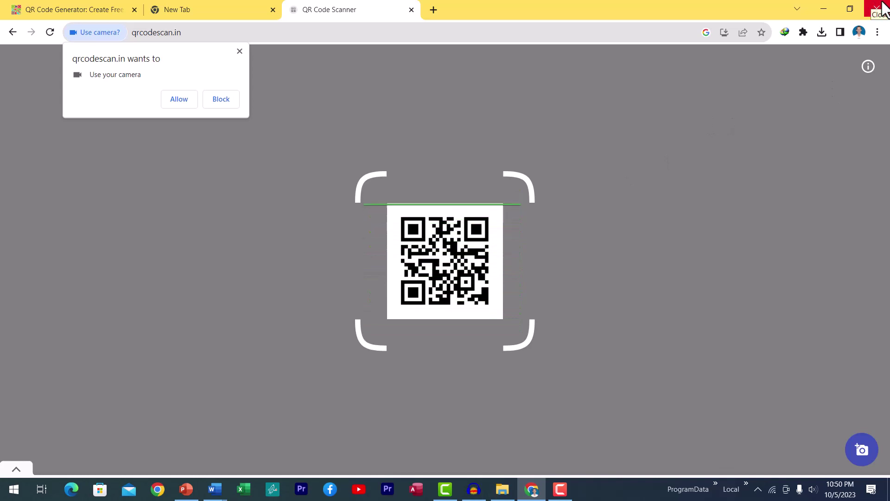
Close Chrome to return to the PowerPoint certificate.
left_click(880, 7)
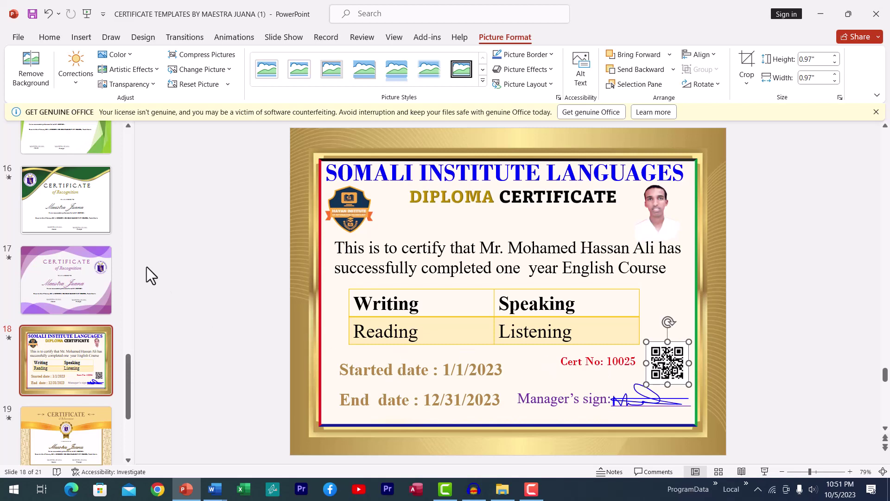
scroll(108, 219, "up", 15)
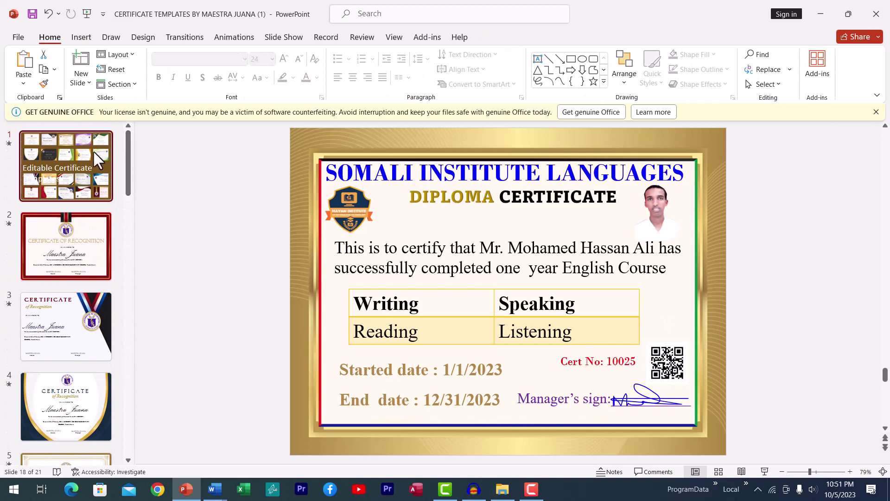
Delete the gold, orange, dark Recognition and other unused template slides from the deck.
left_click_drag(92, 150, 94, 152)
key("Delete")
key("Delete")
key("Delete")
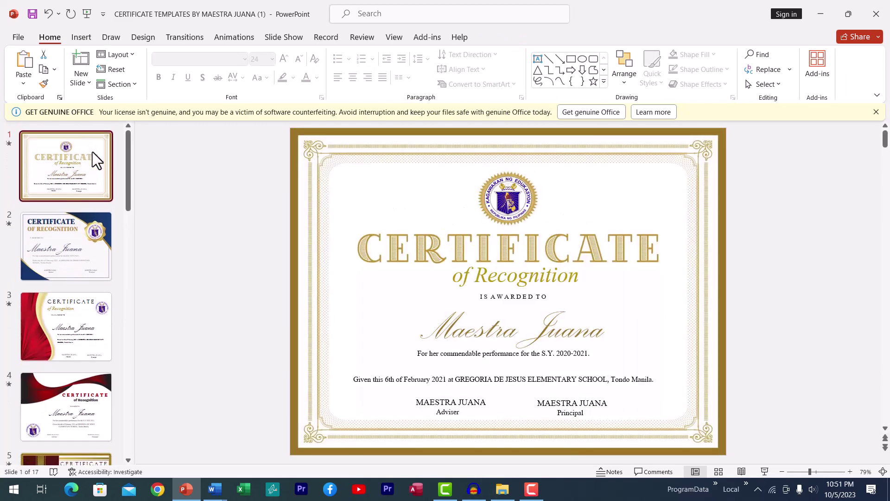
key("Delete")
key("Delete")
key("Delete")
key("Delete")
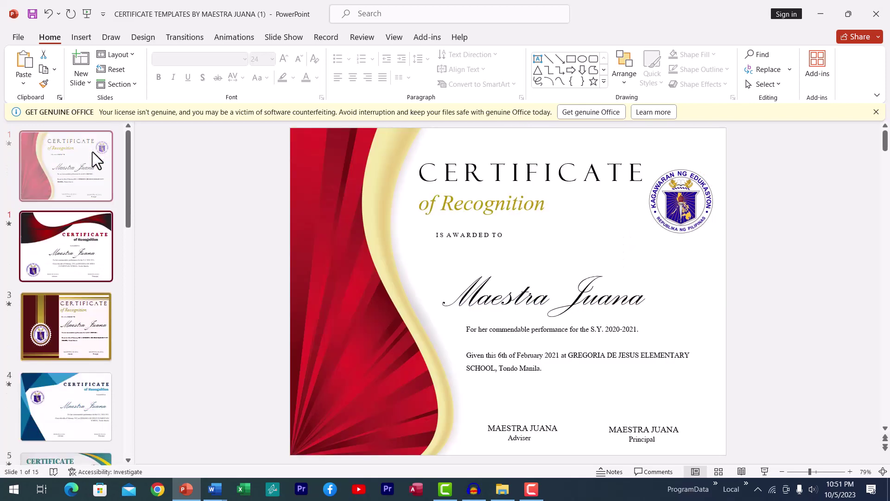
key("Delete")
key("Delete")
key("Delete")
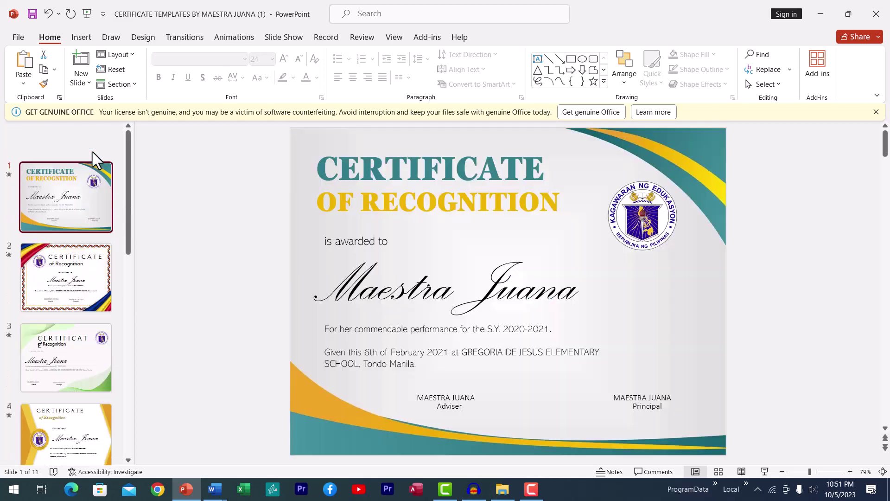
key("Delete")
key("Delete")
key("Delete")
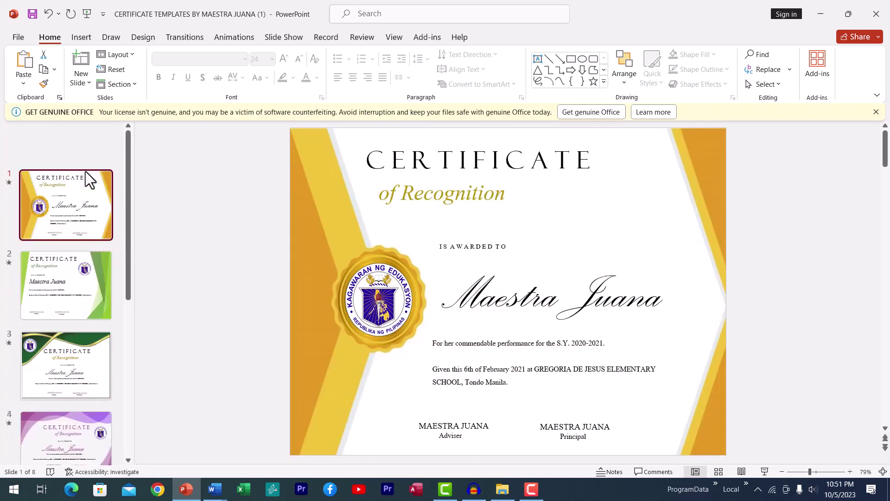
key("Delete")
key("Delete")
key("Delete")
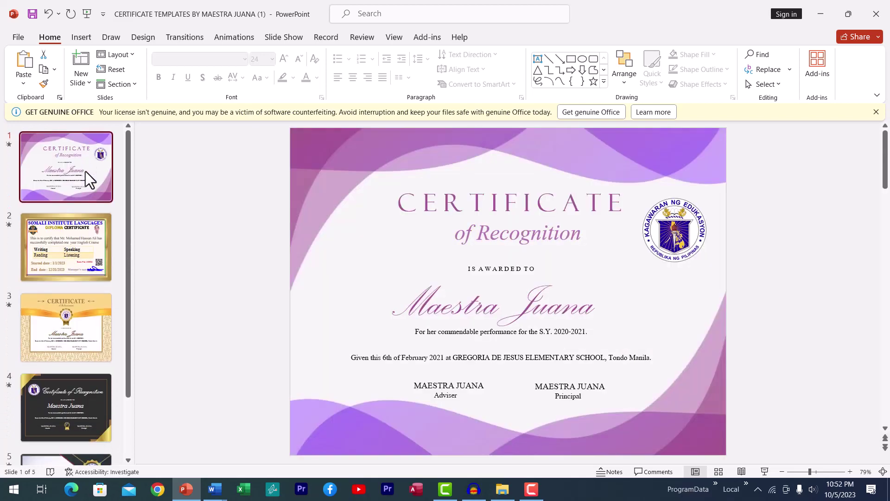
left_click(68, 251)
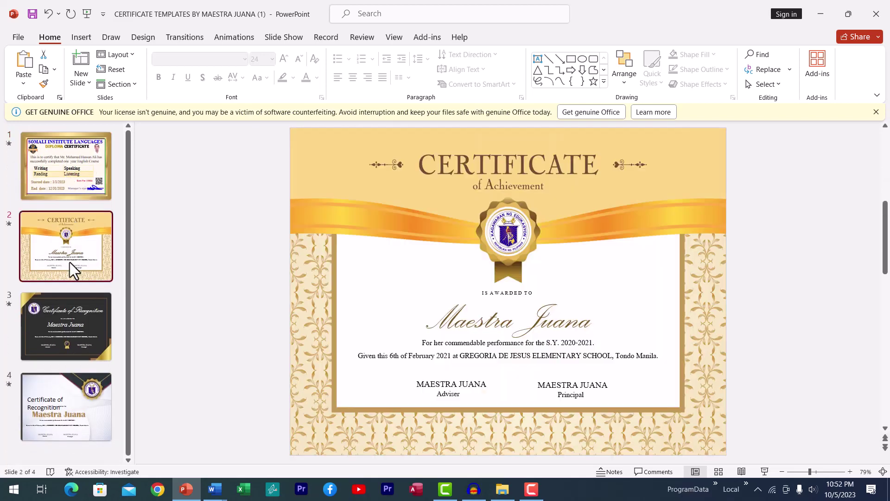
key("Delete")
key("Delete")
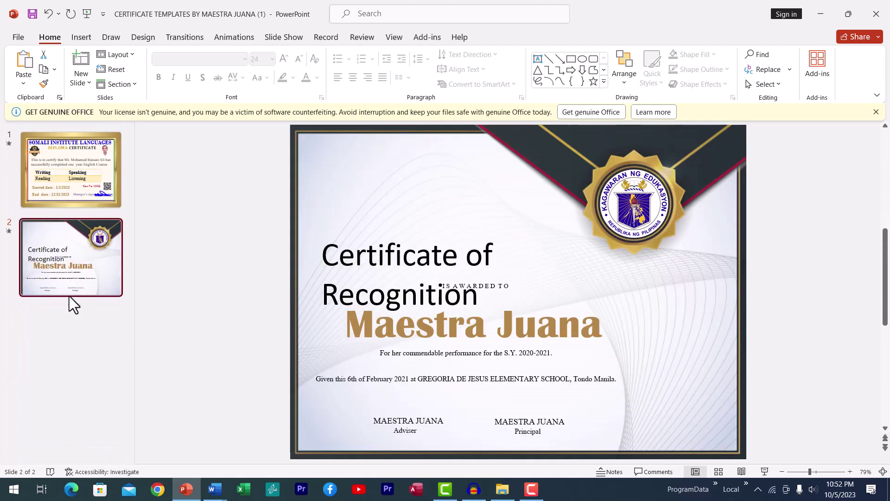
key("Delete")
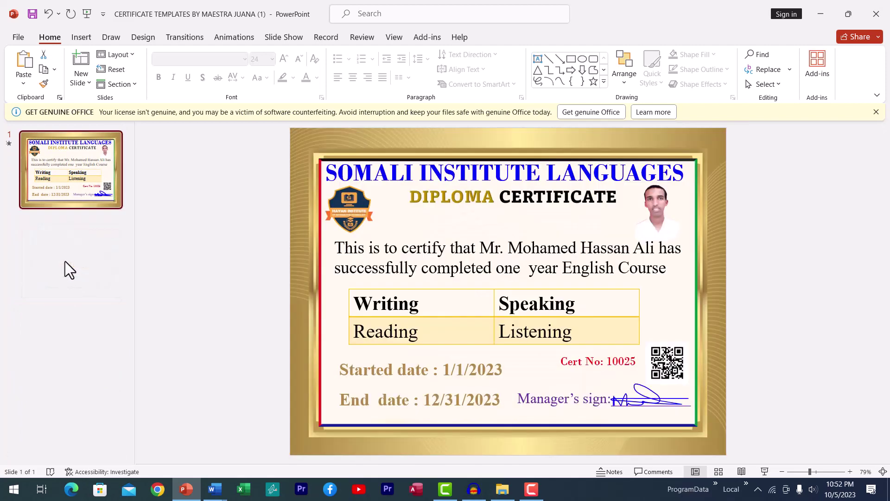
Save a PDF copy of the certificate to the Desktop, named with the graduate's name.
left_click(21, 38)
left_click(47, 213)
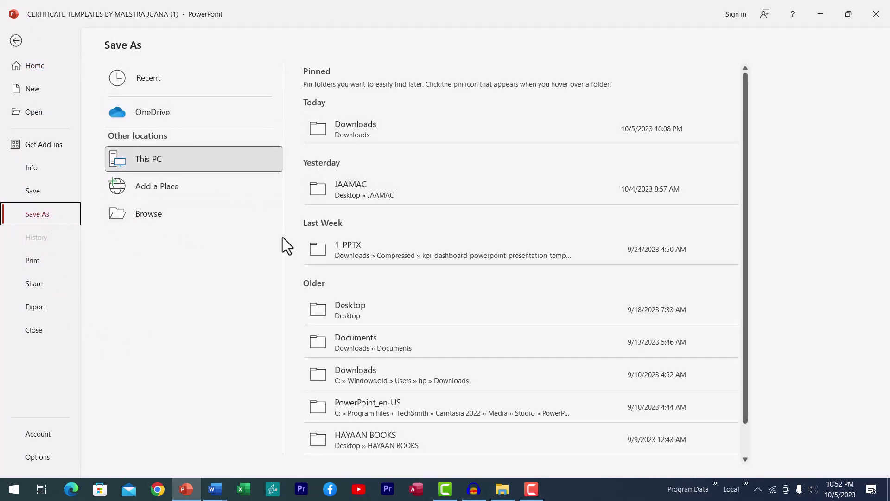
left_click(366, 310)
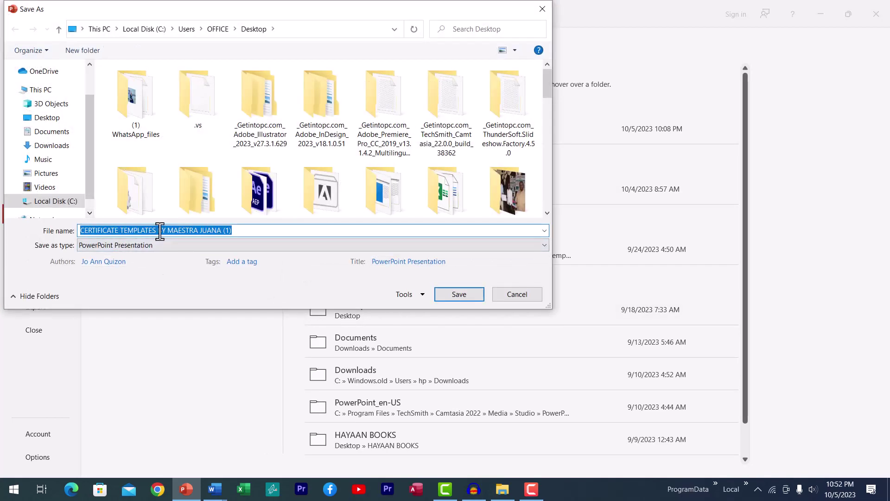
type("mohamed hassan ali certificate")
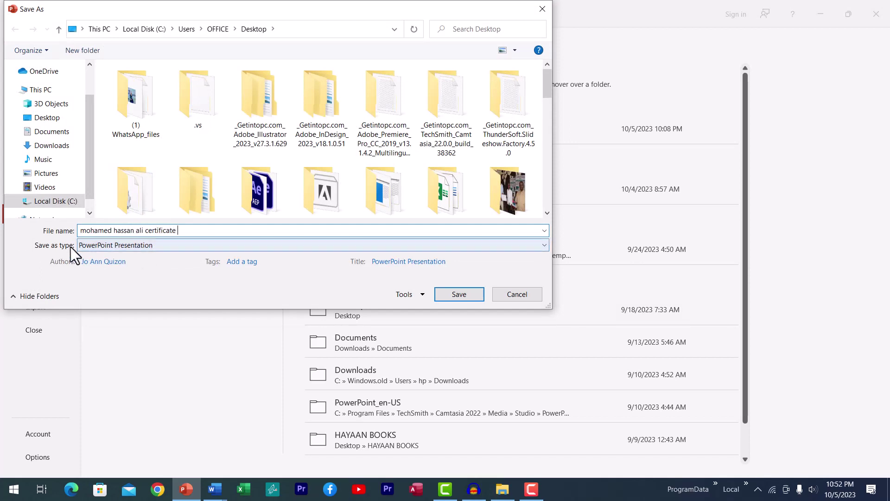
left_click(141, 246)
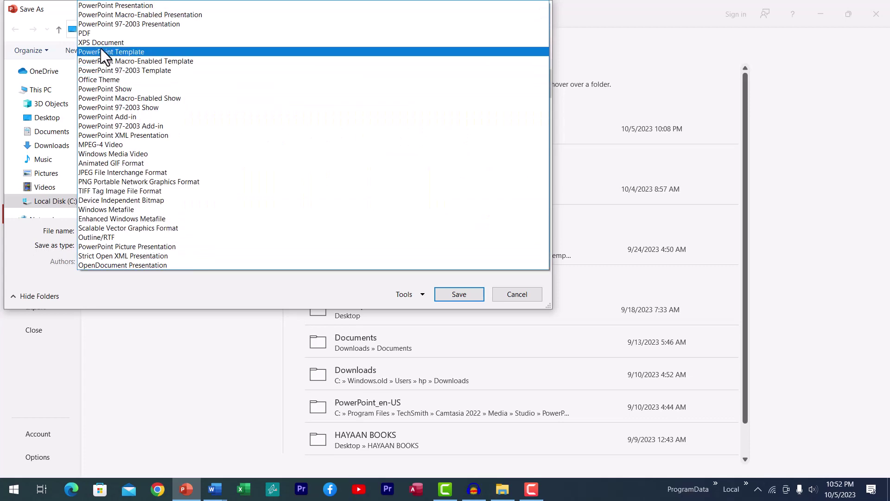
left_click(96, 33)
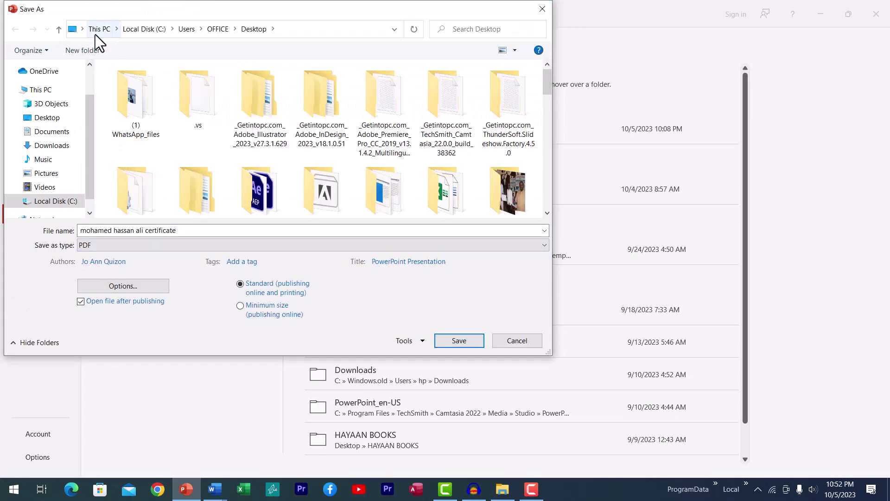
scroll(88, 97, "up", 2)
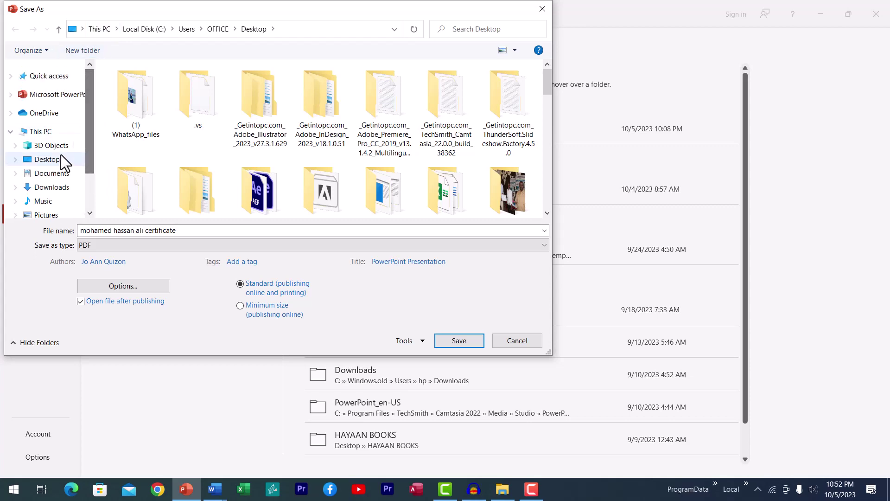
left_click(51, 160)
left_click(461, 340)
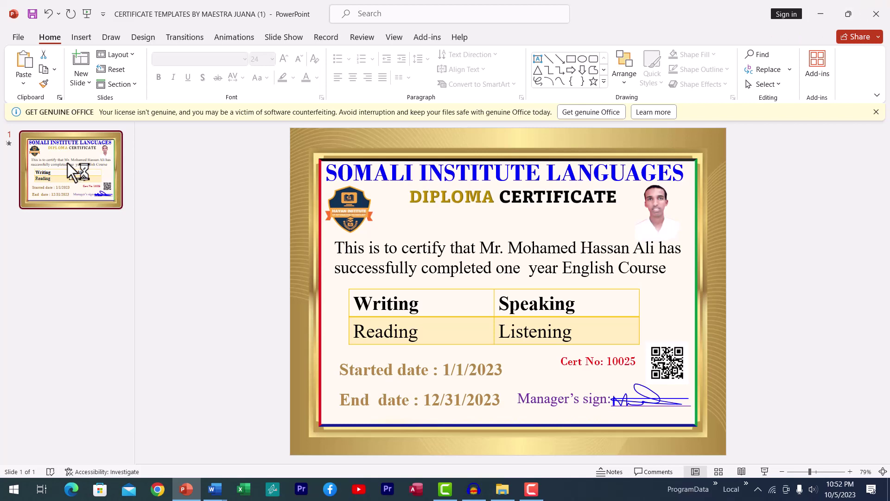
Save and close the presentation, then close or minimize the other windows to reveal the desktop.
left_click(21, 37)
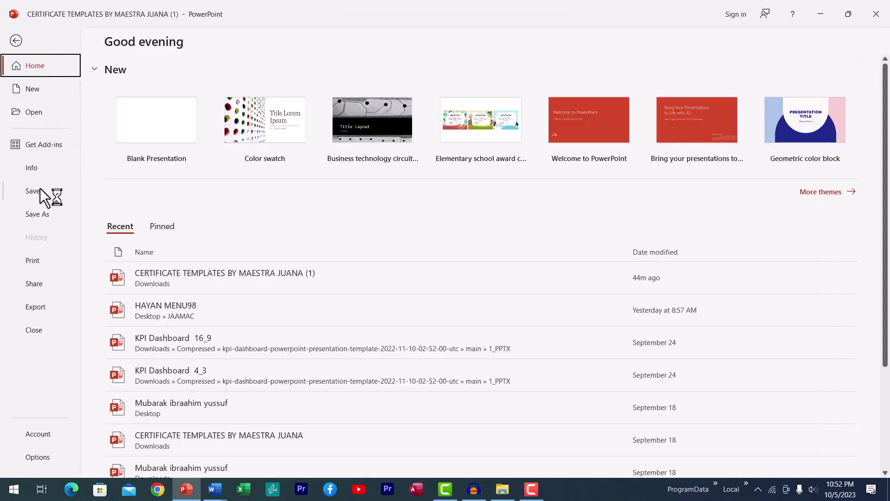
left_click(37, 190)
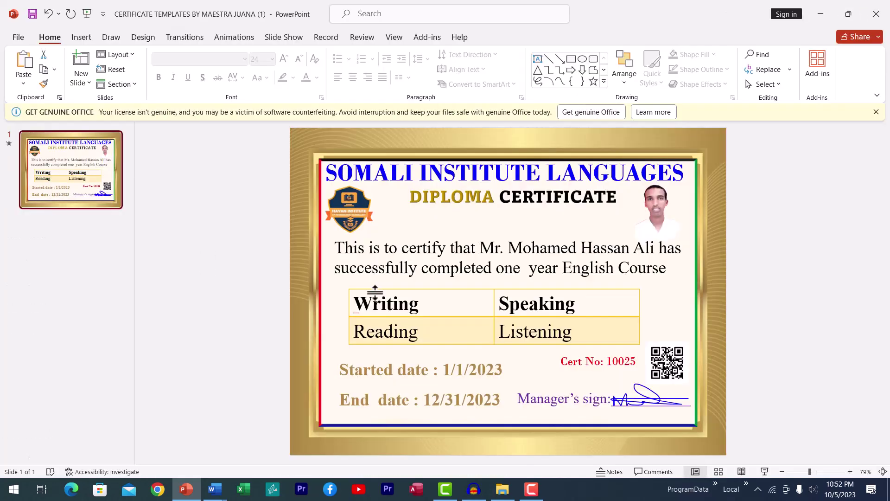
left_click(876, 14)
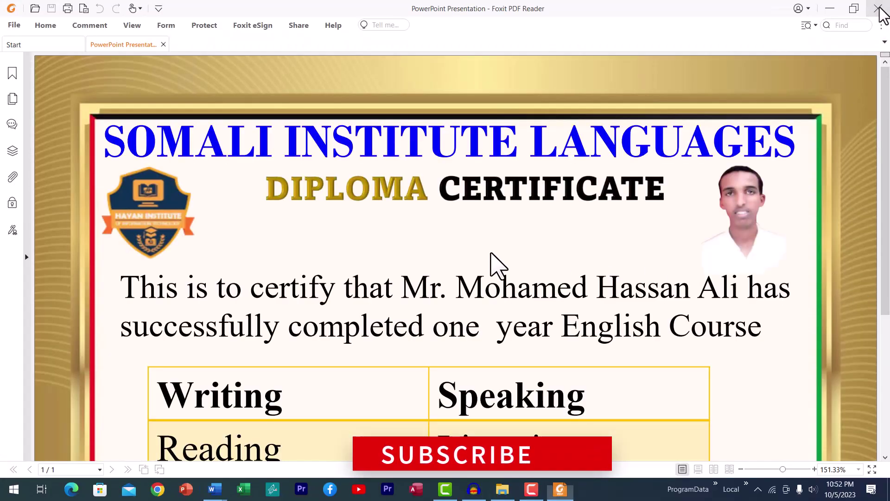
left_click(878, 9)
left_click(836, 10)
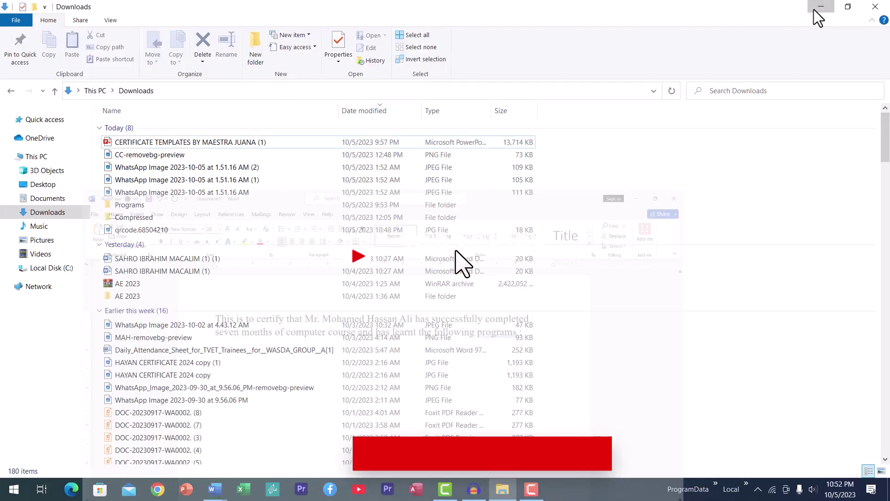
left_click(817, 9)
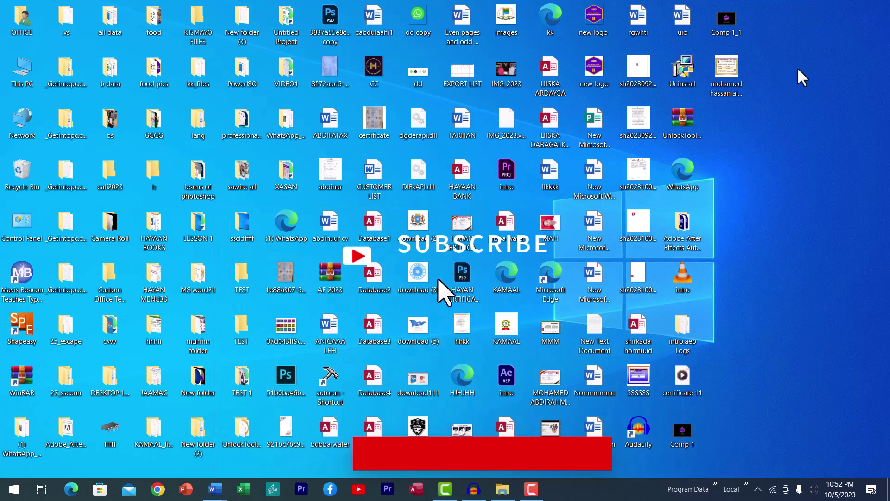
Open the certificate PDF from the Desktop, review it, and bring up printing from the File menu.
left_click(725, 68)
double_click(725, 68)
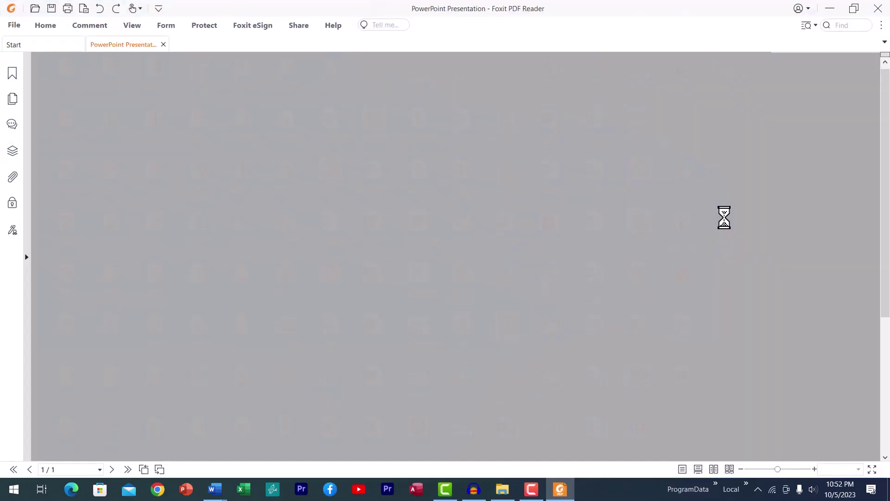
scroll(456, 185, "down", 3)
scroll(457, 225, "down", 1)
scroll(456, 227, "up", 3)
scroll(457, 227, "down", 4)
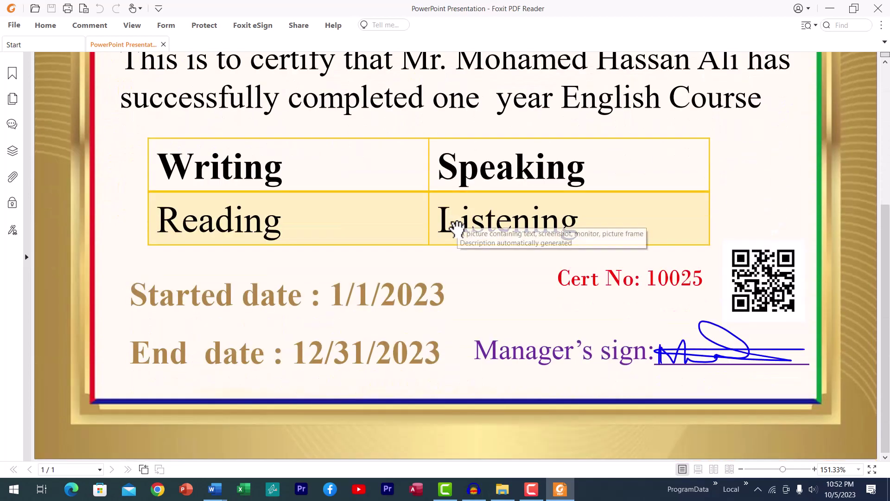
scroll(456, 227, "up", 4)
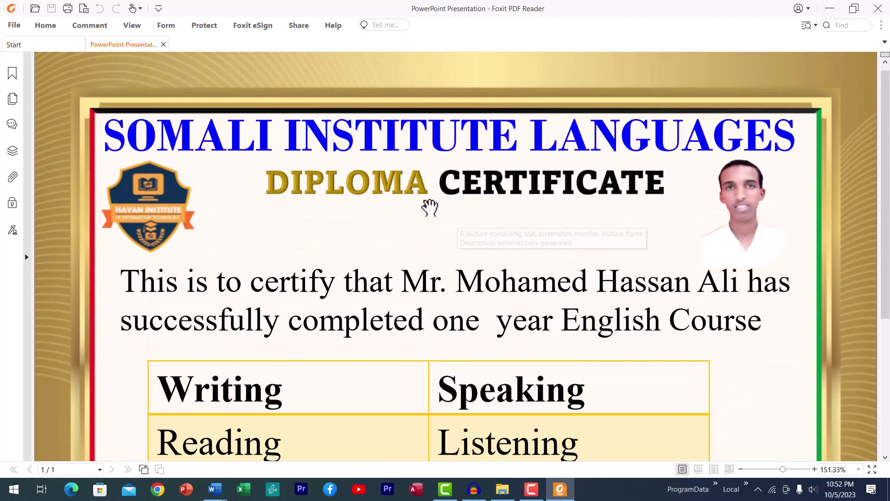
left_click(15, 26)
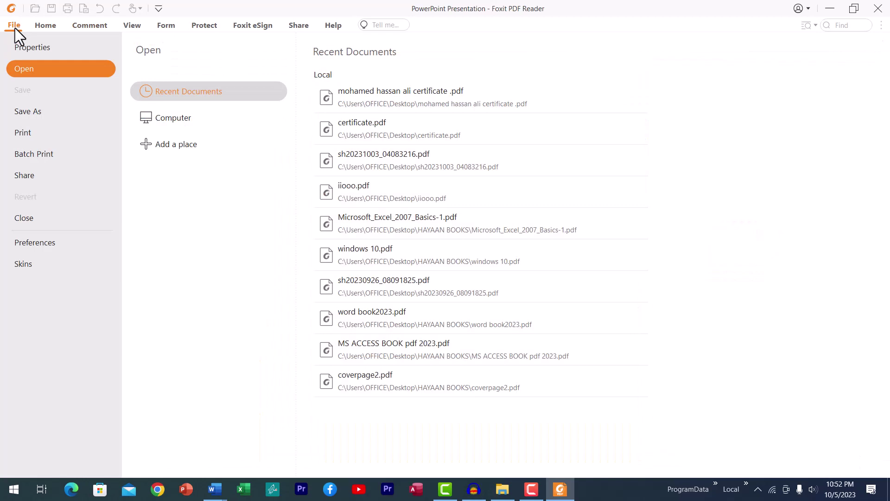
left_click(38, 135)
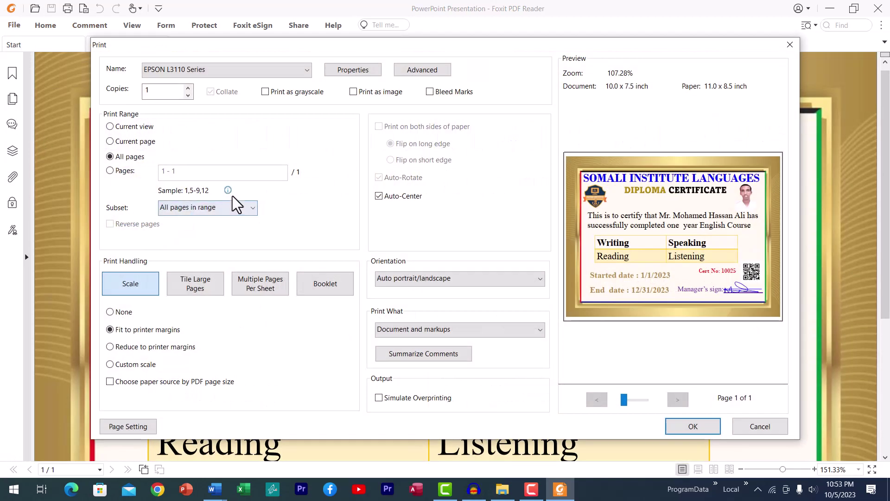
Keep EPSON L3110 Series as the printer in the Print dialog and shift the dialog upward.
left_click(201, 74)
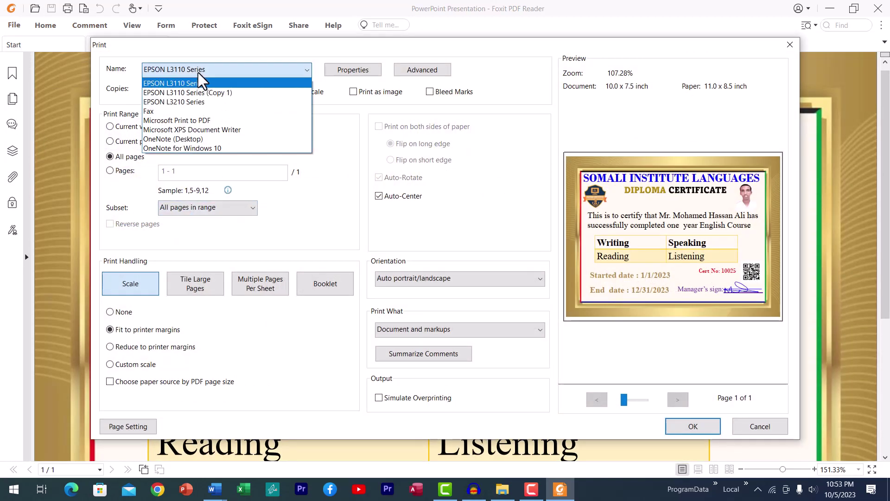
left_click(207, 84)
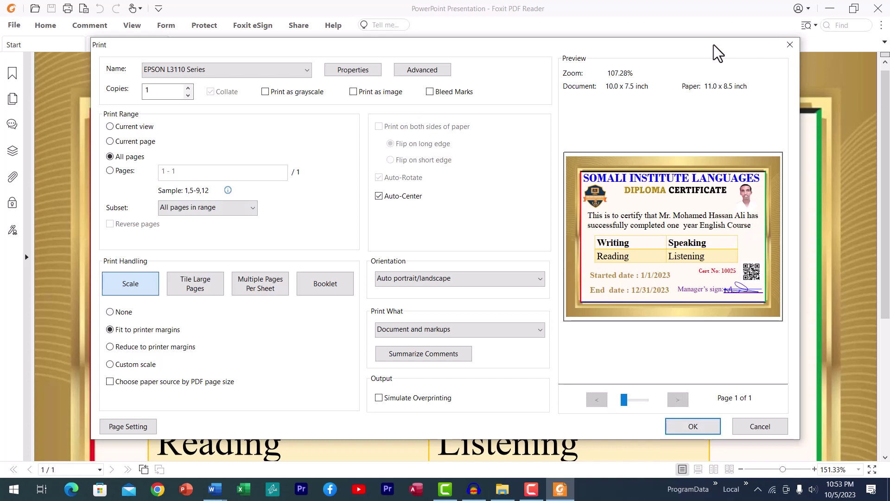
left_click_drag(698, 48, 701, 37)
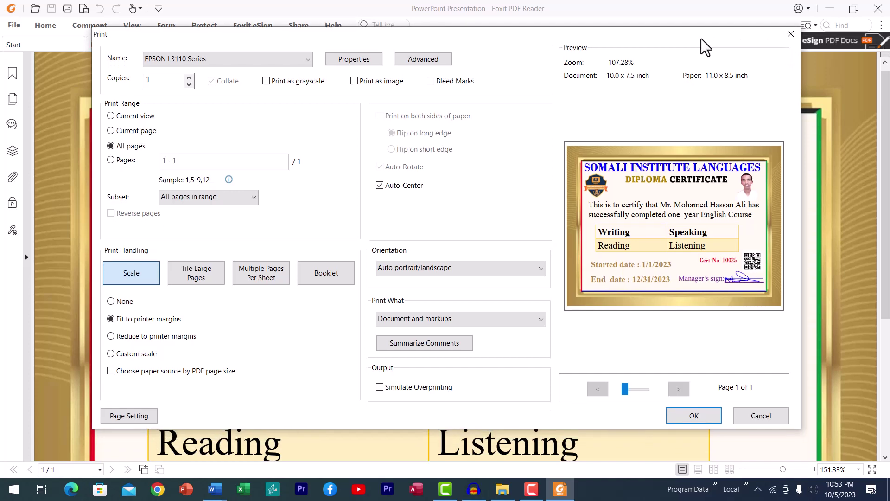